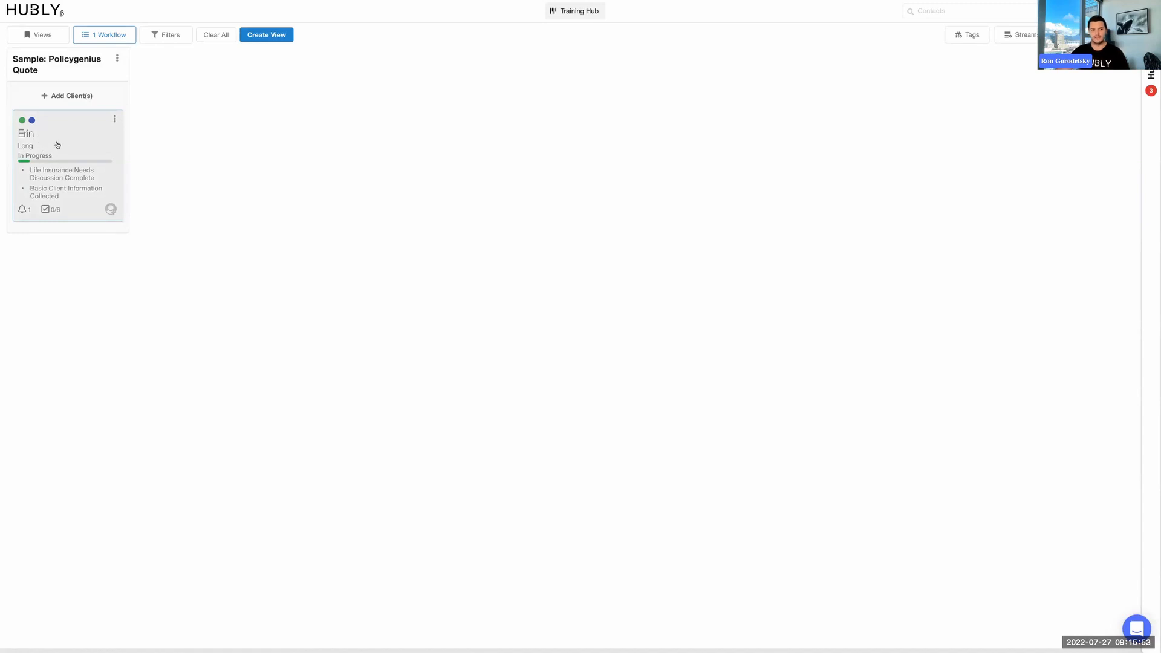
Open the client's card in the Sample: Policygenius Quote workflow, expand the "Life Insurance Needs Discussion Complete" task's details and mark the task as done.
click(56, 146)
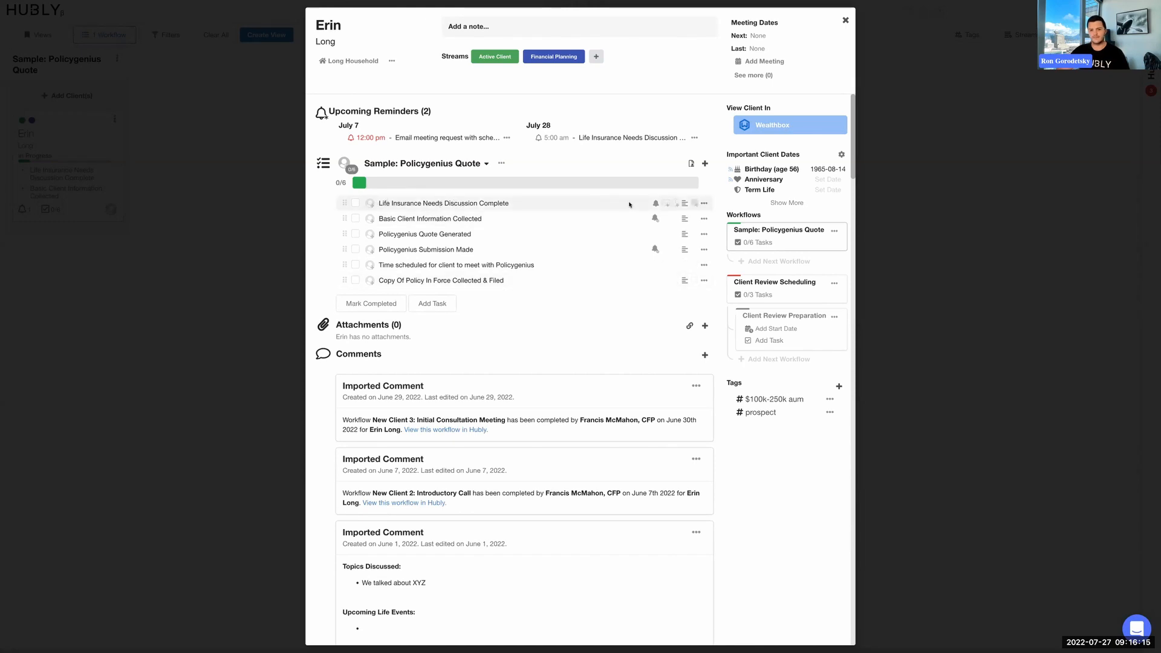
click(685, 204)
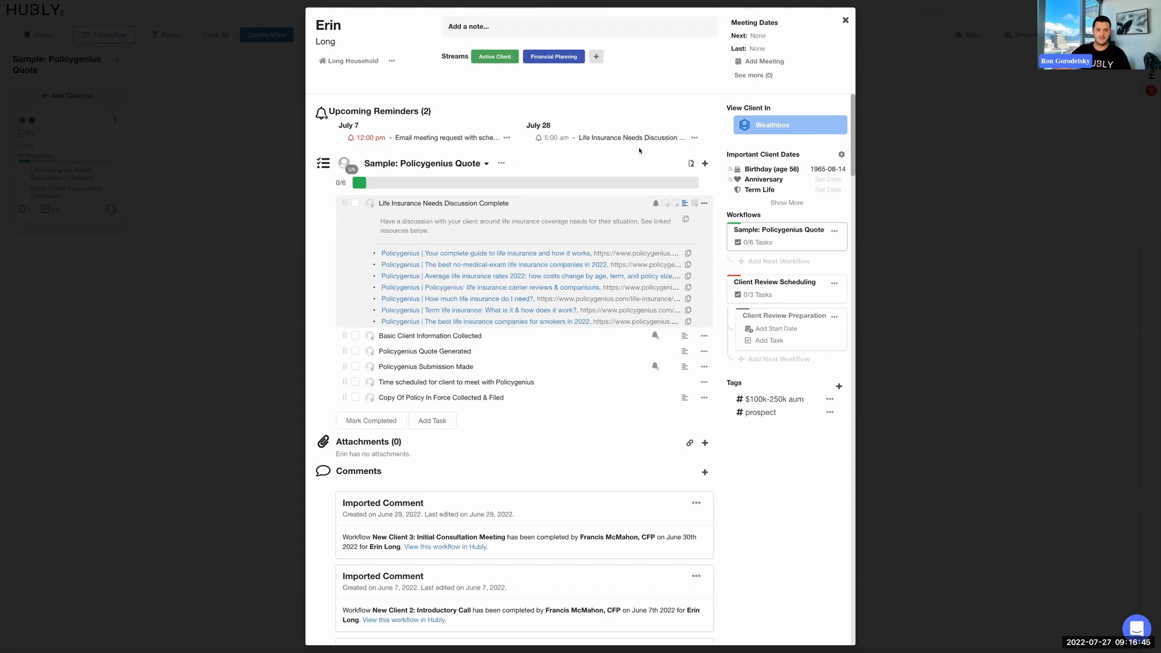
click(355, 204)
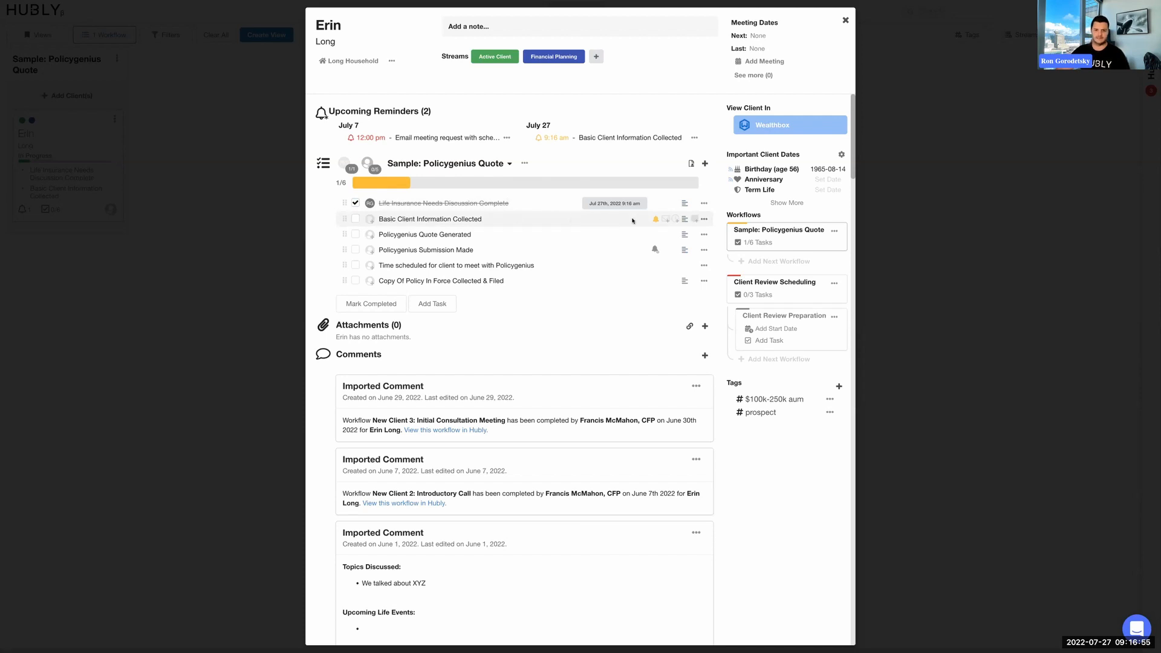
Answer "No" after "Tobacco use?" in the "Basic Client Information Collected" task's description, save it and mark the task as done.
click(685, 220)
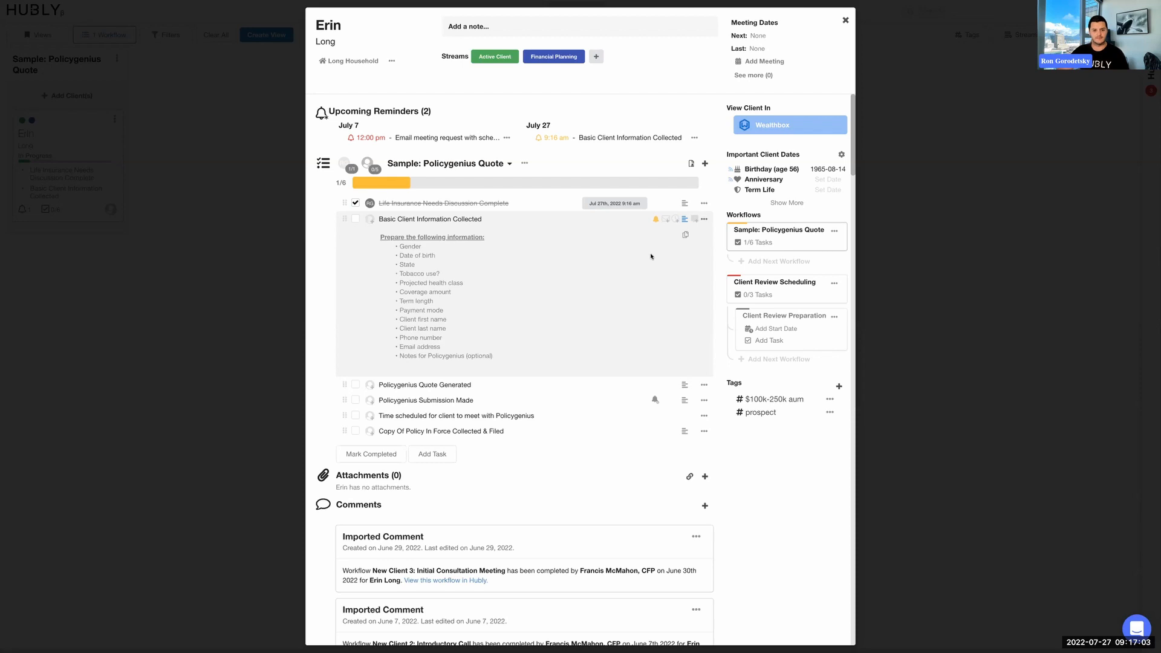
click(703, 221)
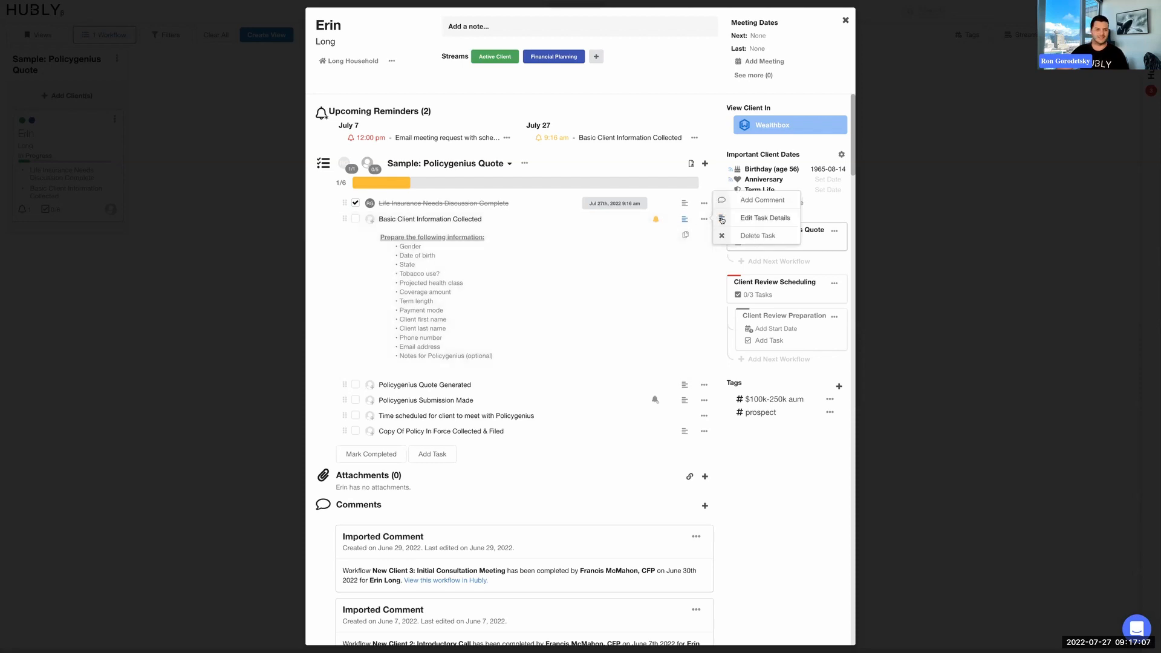
click(721, 220)
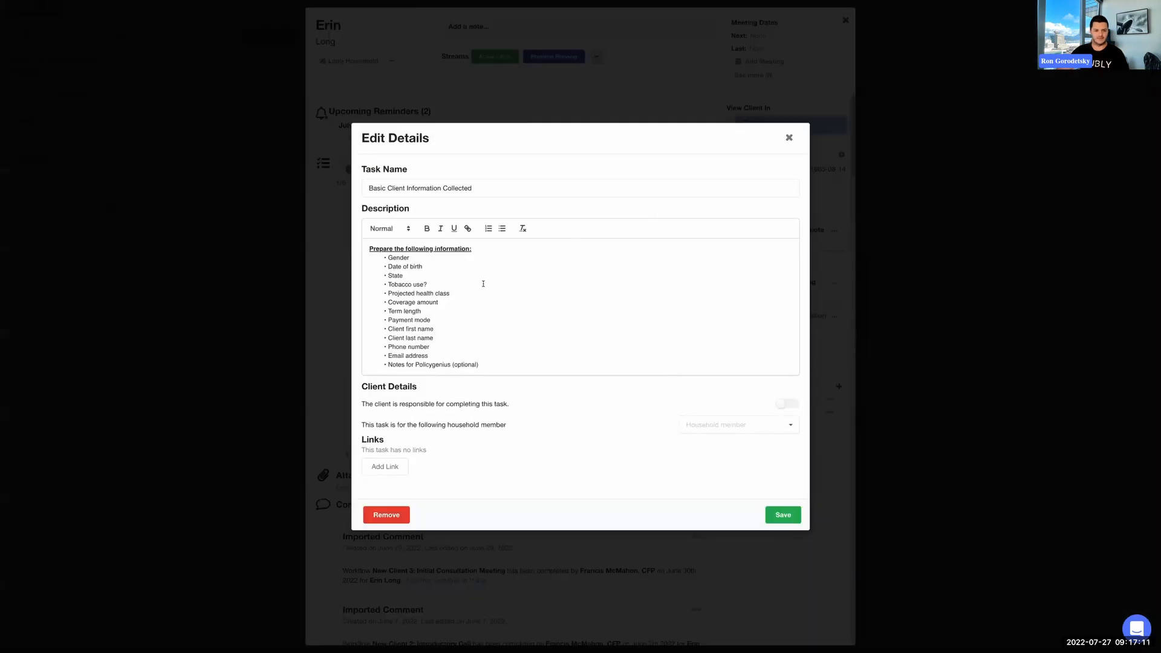
text(No)
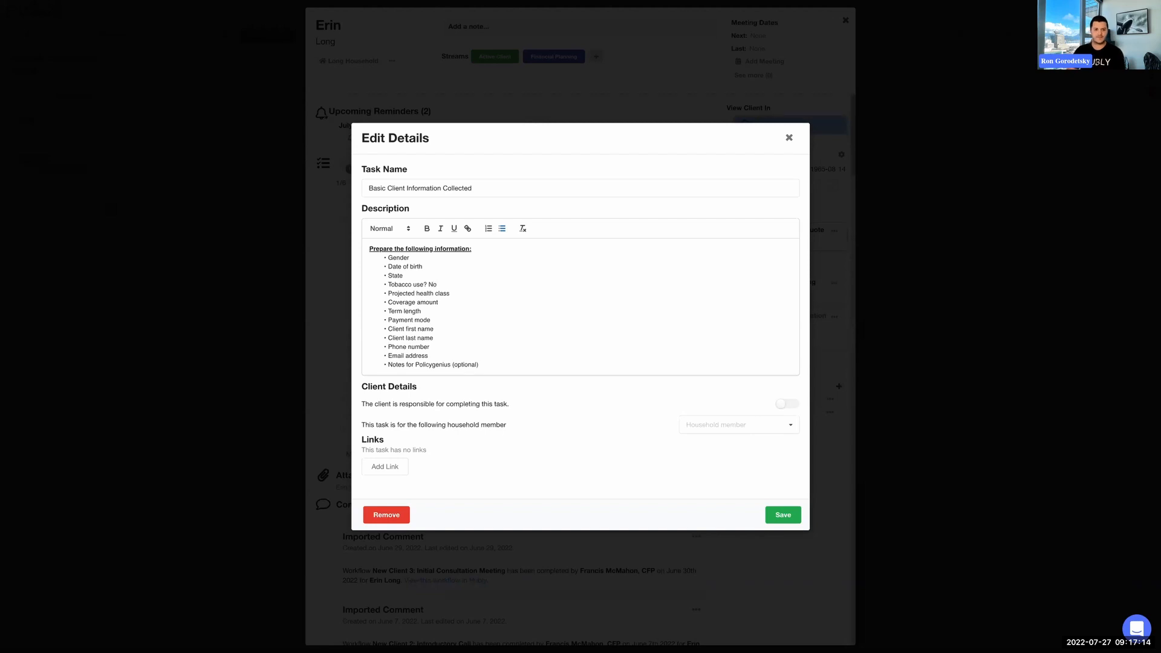
key(Up)
key(Down)
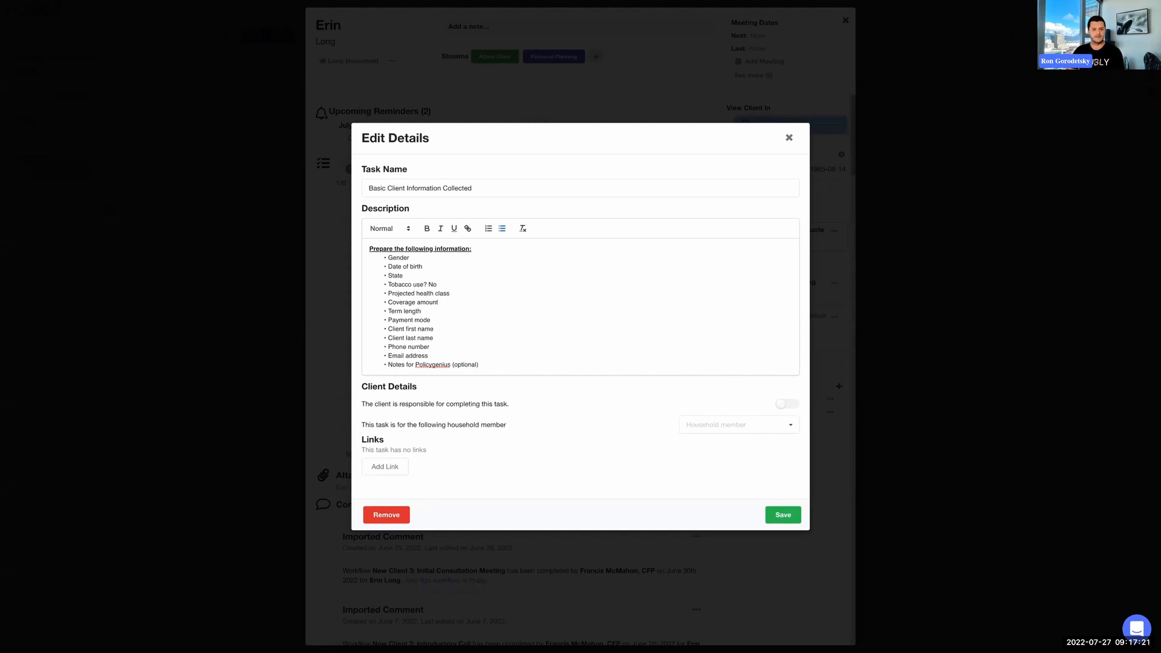
click(782, 519)
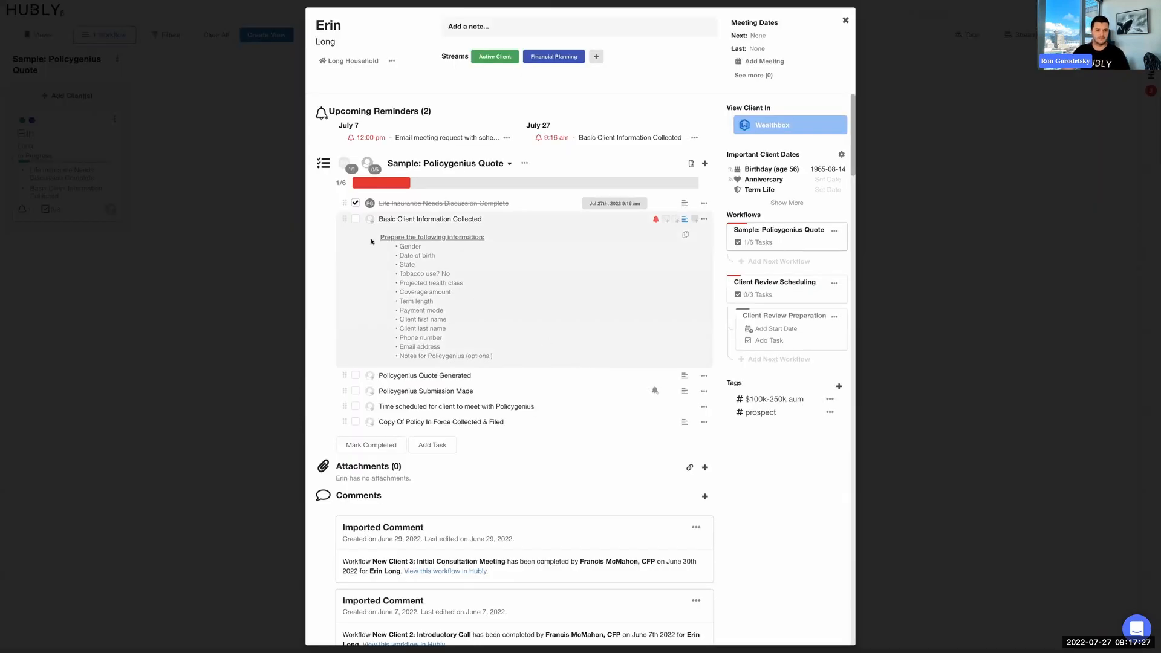
click(357, 221)
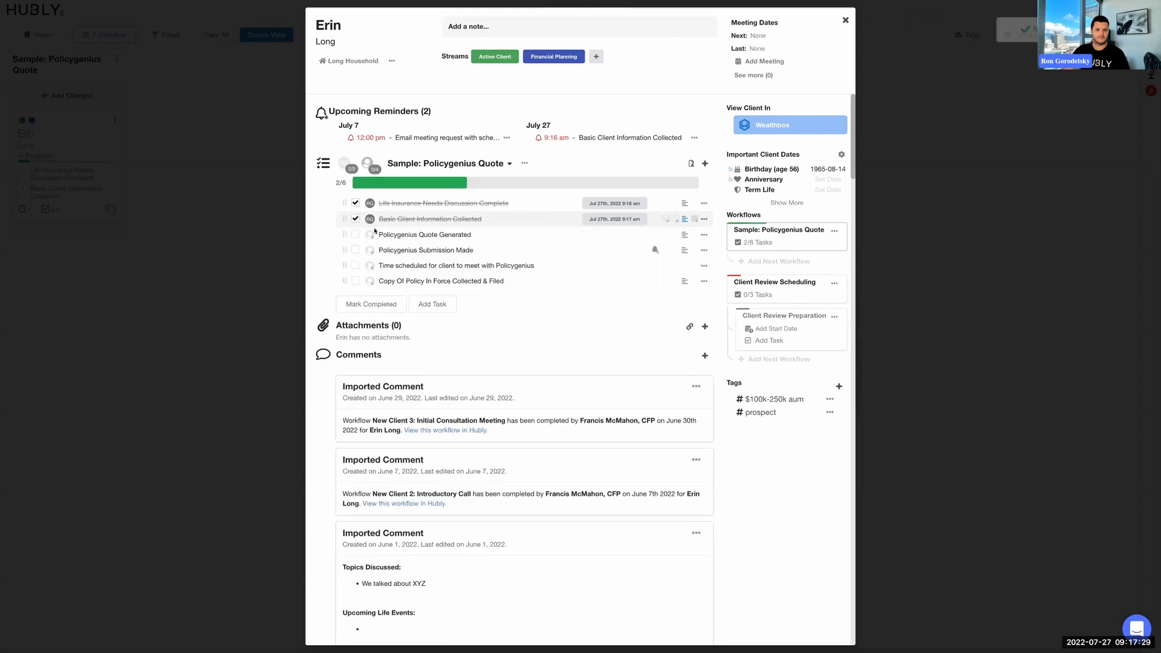
Review the details of the "Policygenius Quote Generated" and "Policygenius Submission Made" tasks and mark both as done.
click(686, 236)
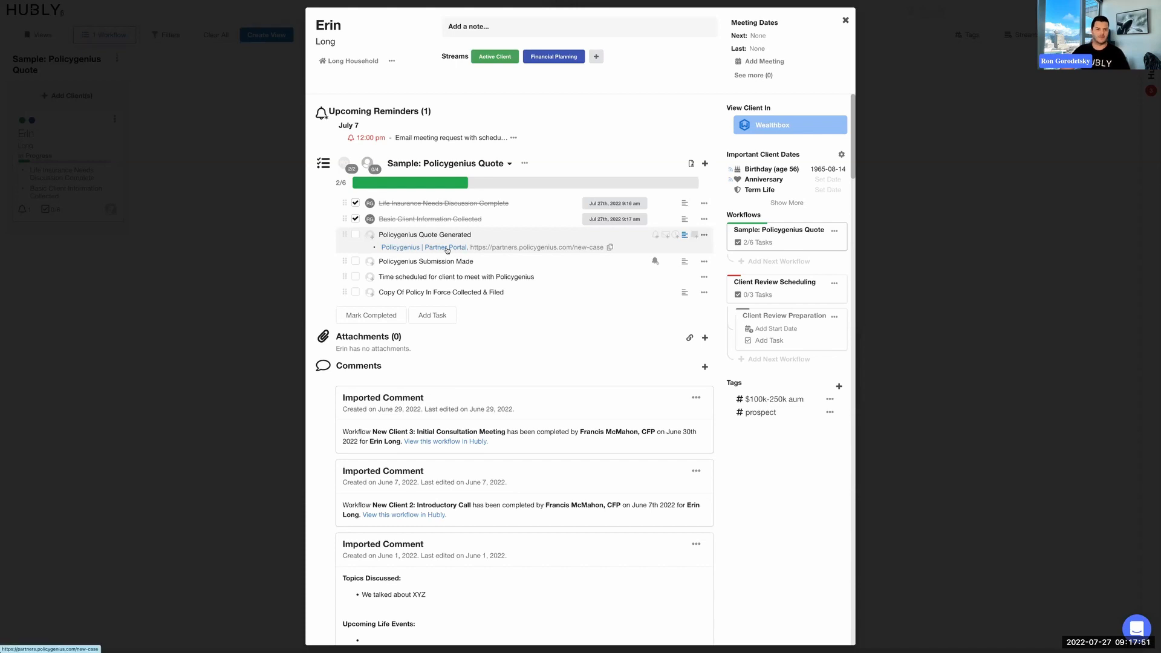
click(685, 220)
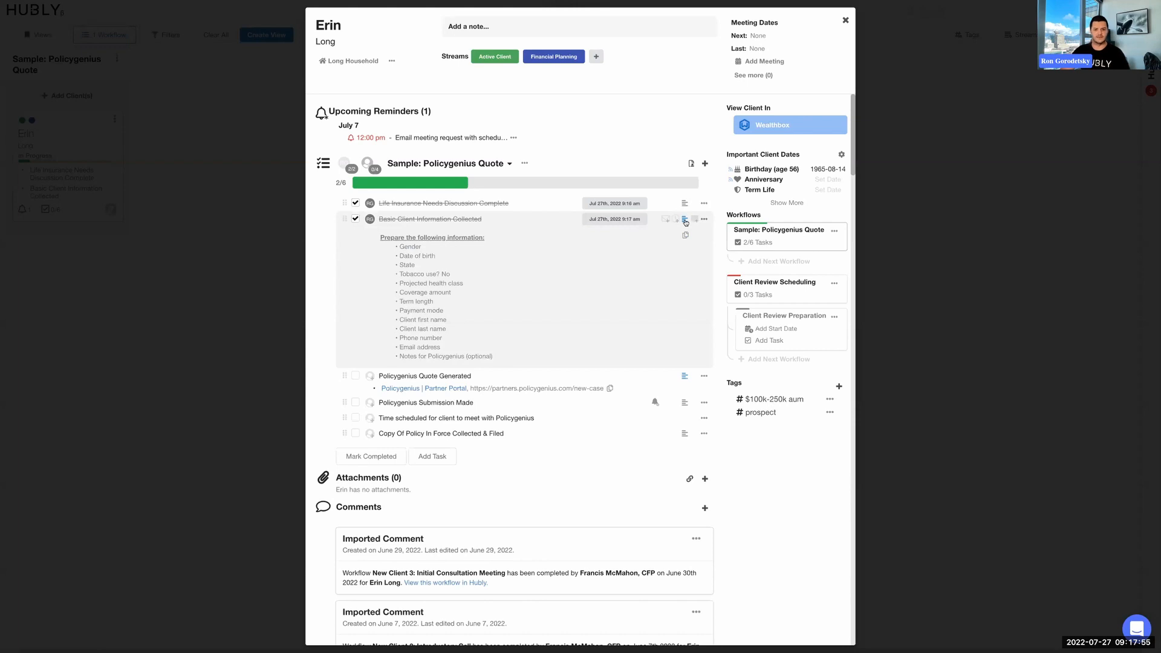
click(686, 221)
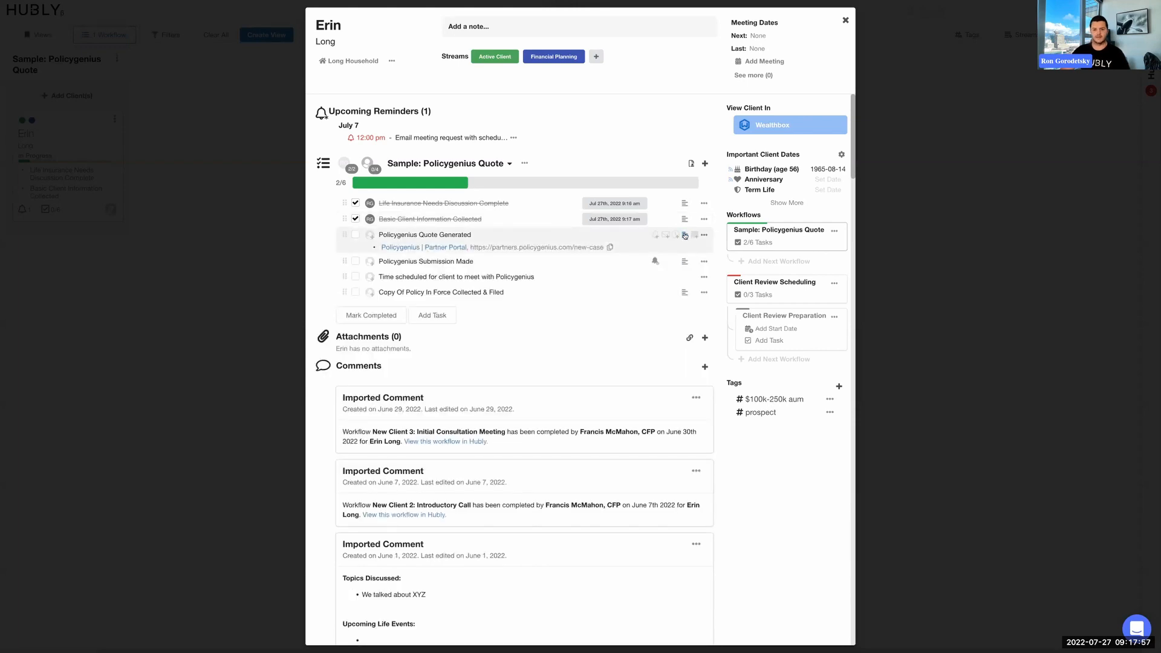
click(356, 236)
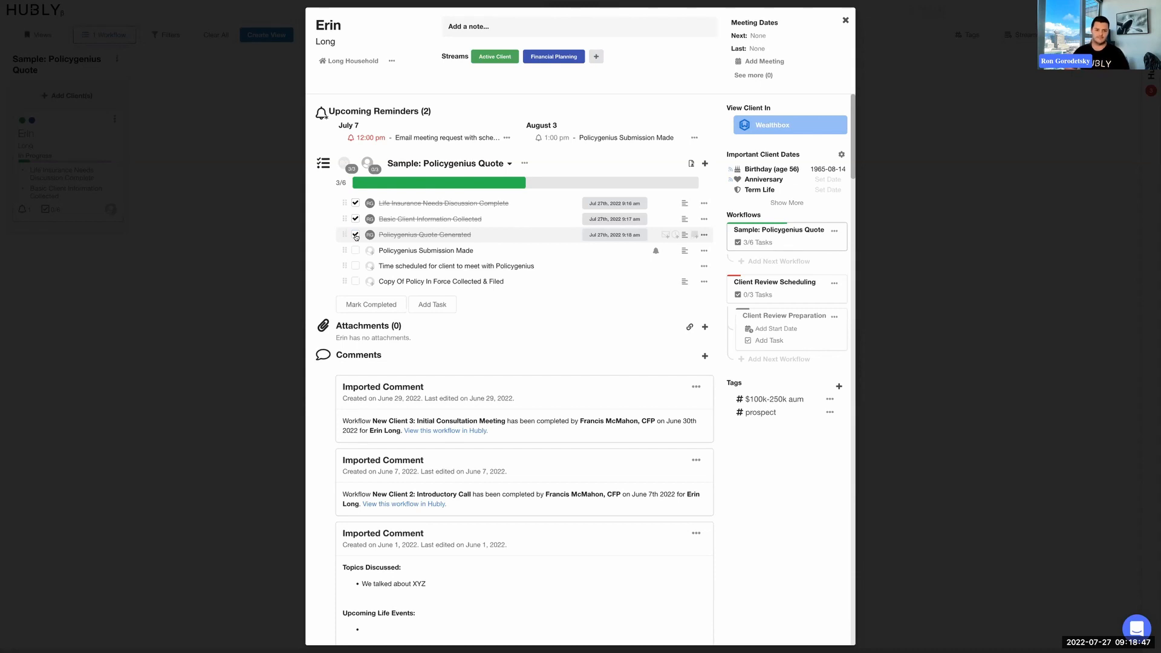
click(685, 252)
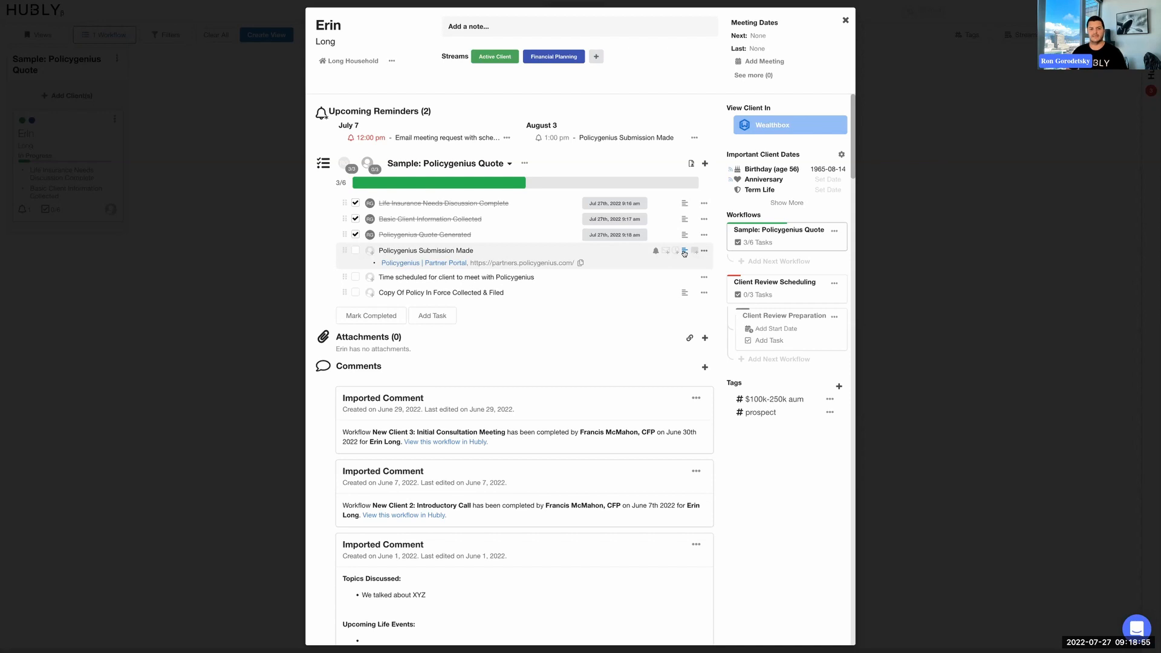
click(356, 252)
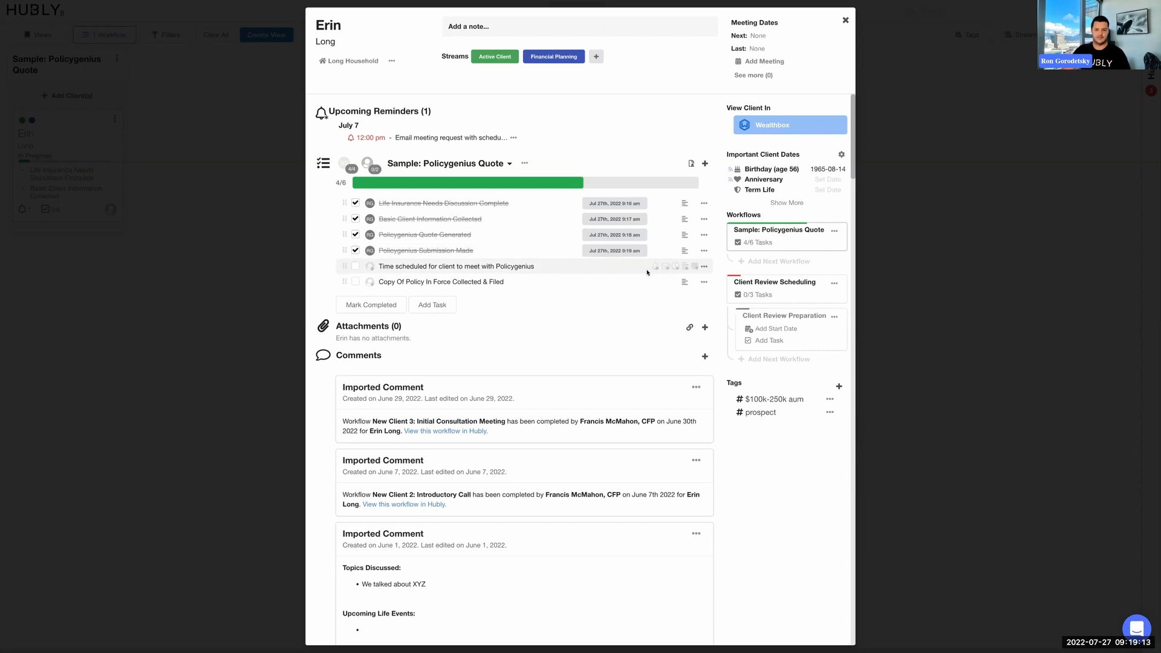
View the link fields in the "Time scheduled for client to meet with Policygenius" task's details, save without a link and mark the task as done.
click(686, 268)
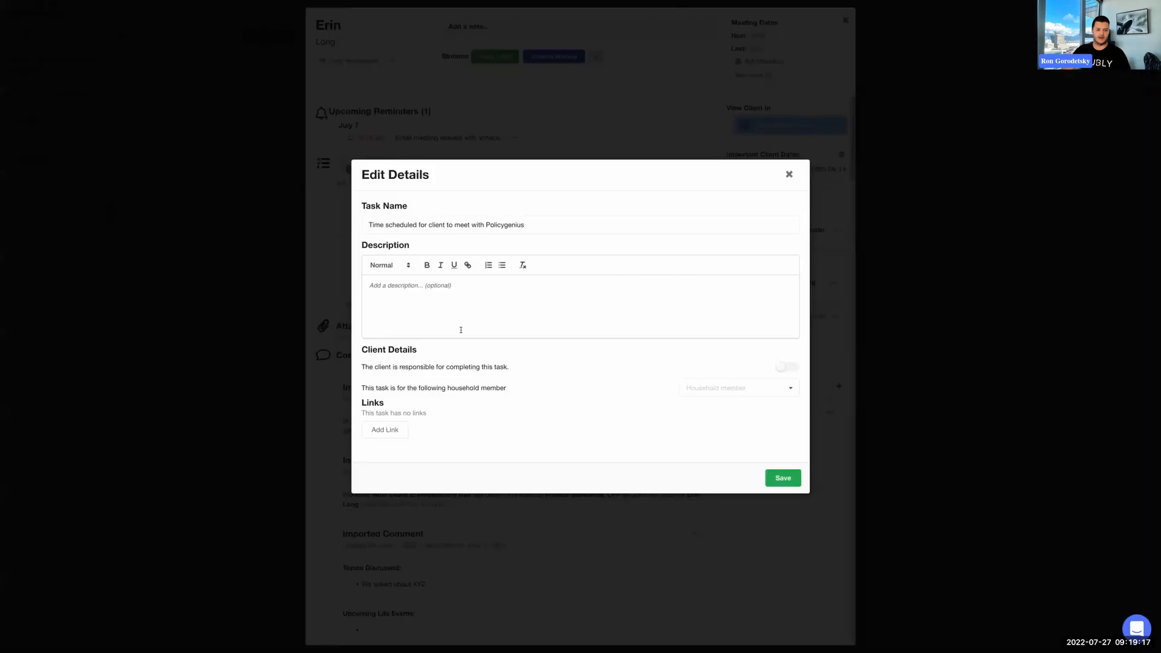
click(376, 431)
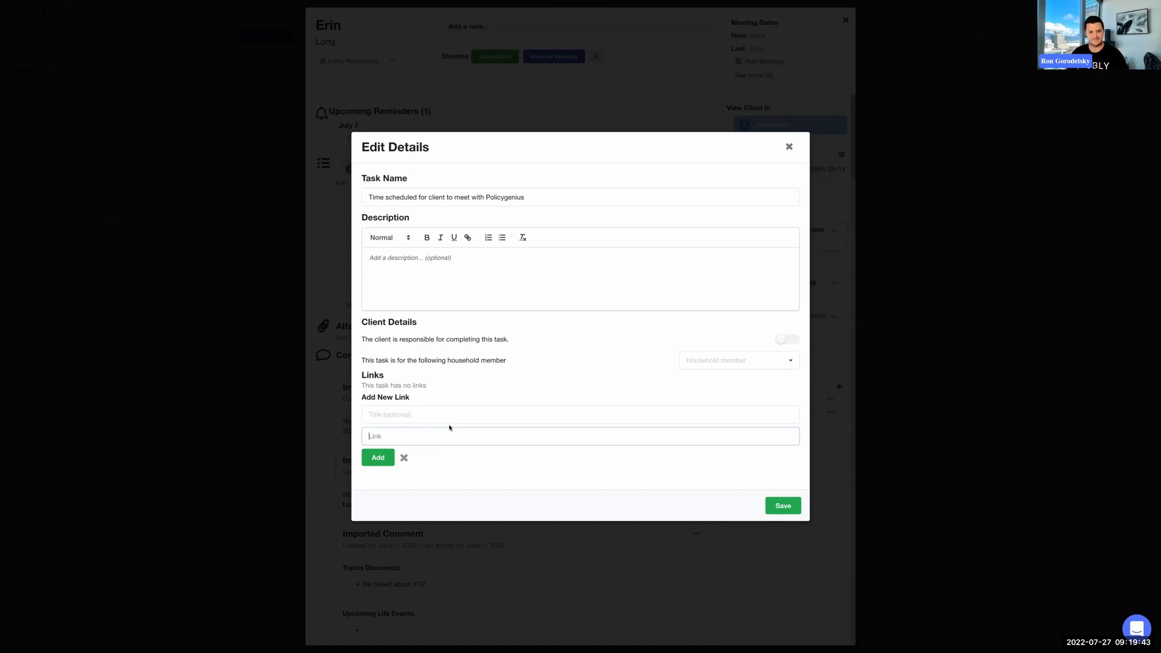
click(780, 507)
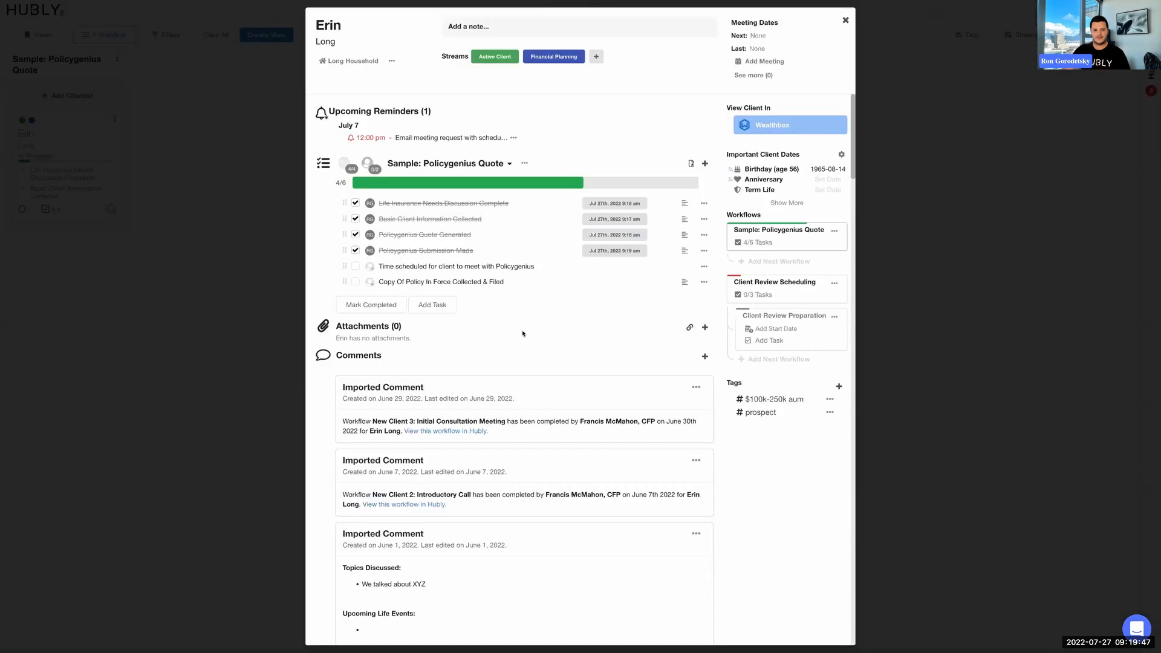
click(356, 267)
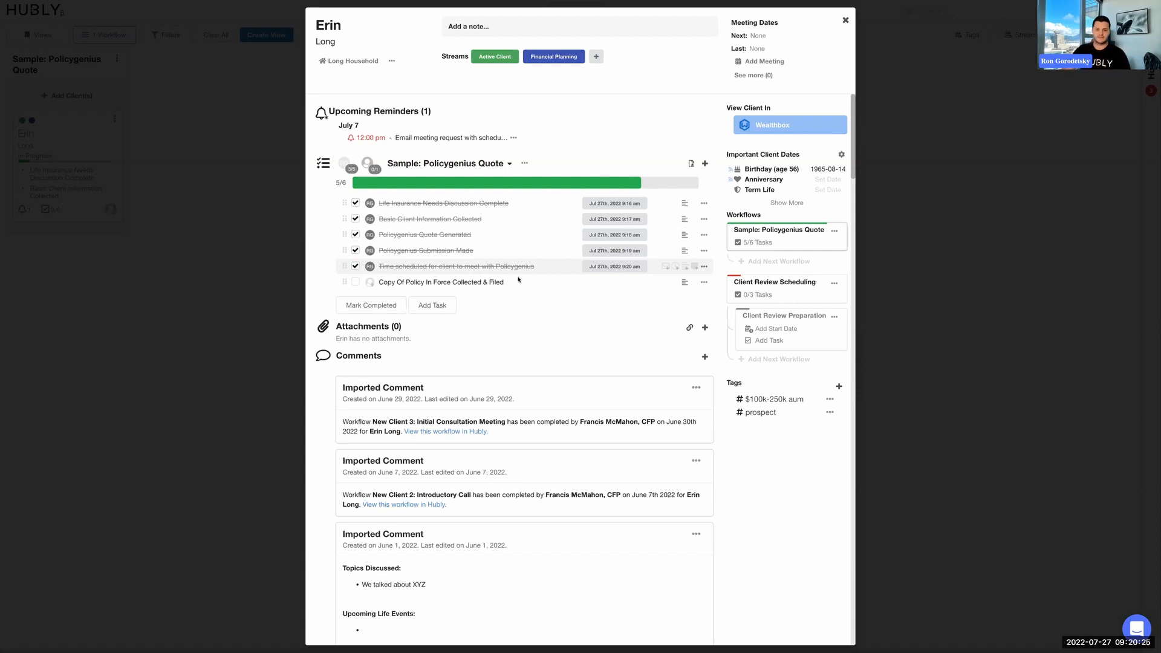
Review the "Copy Of Policy In Force Collected & Filed" task's description and add a reminder for August 8th 2022, 8:00 AM.
click(685, 283)
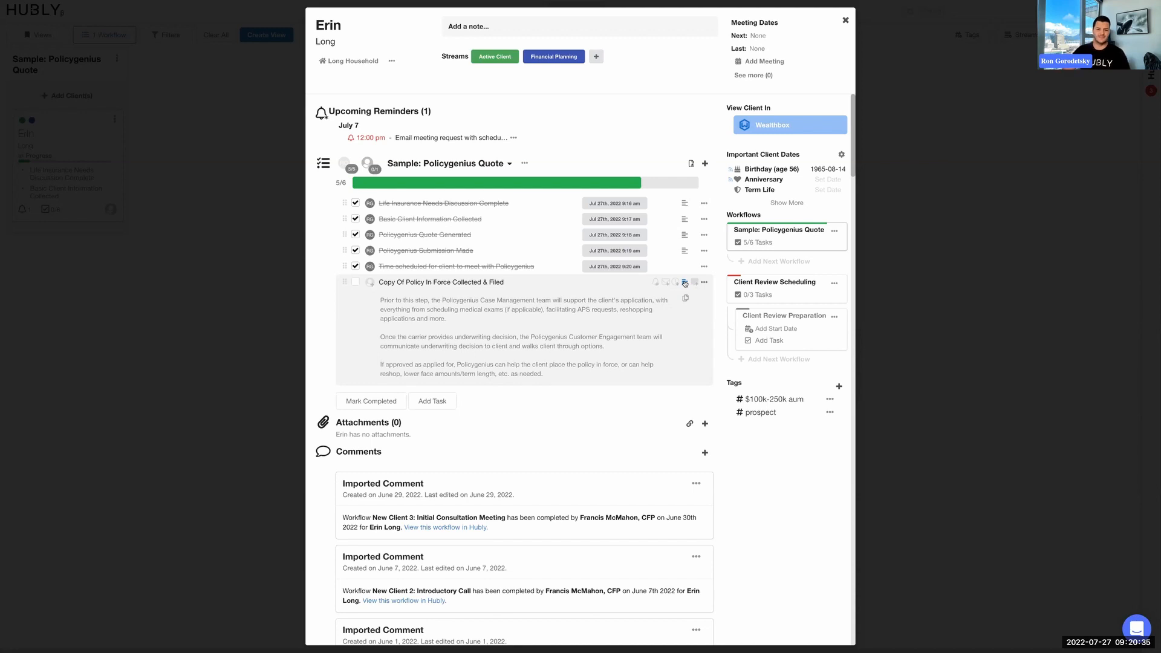
click(656, 283)
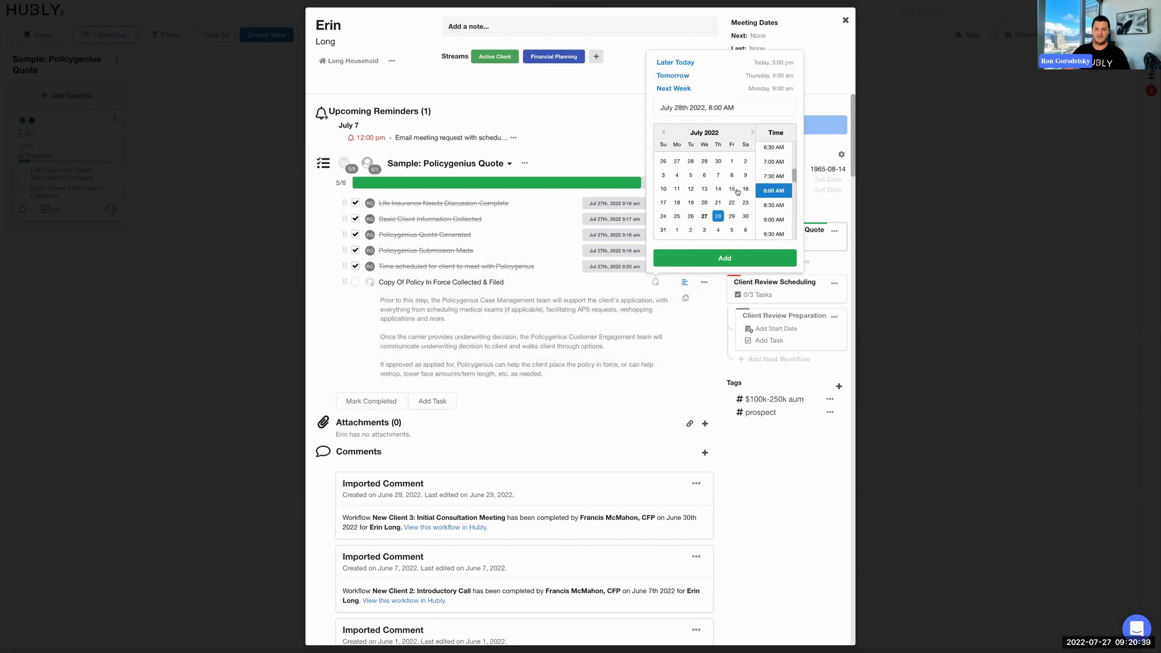
click(752, 132)
click(677, 176)
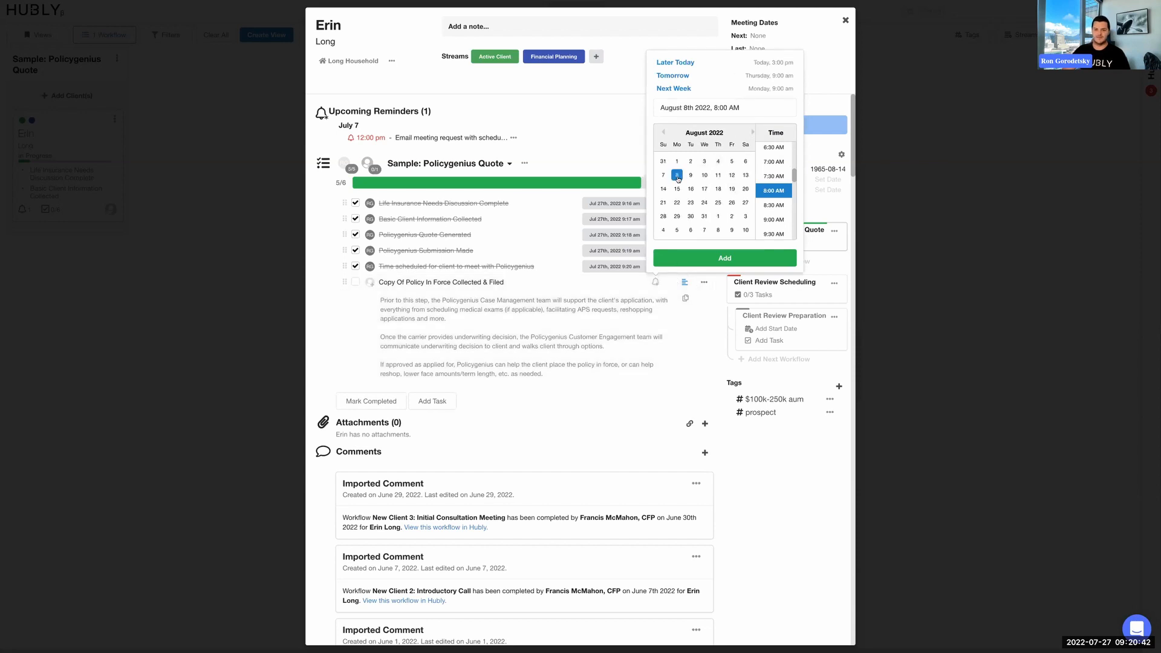
click(702, 258)
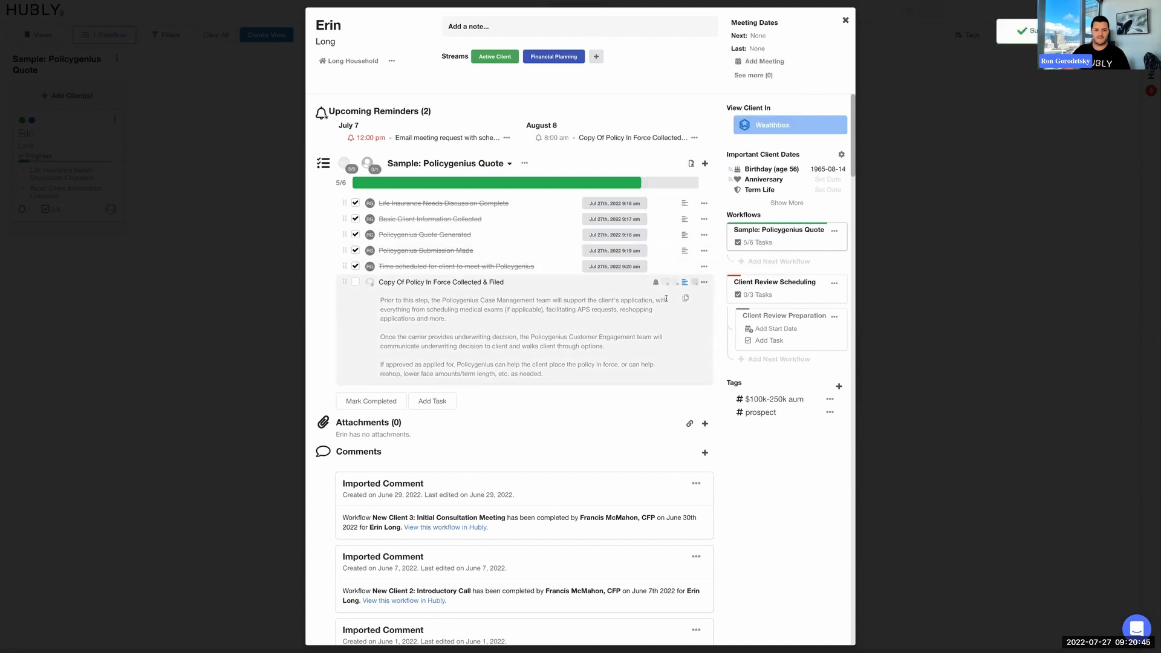
click(685, 285)
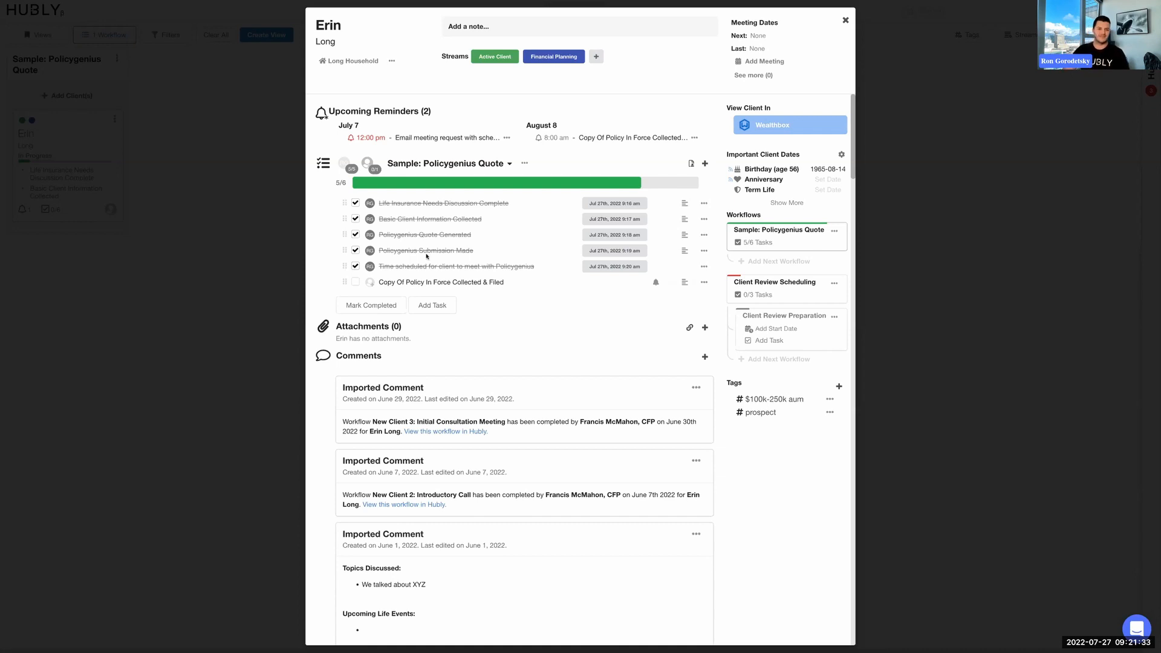
Close the client's record, open the Sample: Policygenius Quote workflow for editing and review the "Life Insurance Needs Discussion Complete" default task's resources.
click(249, 250)
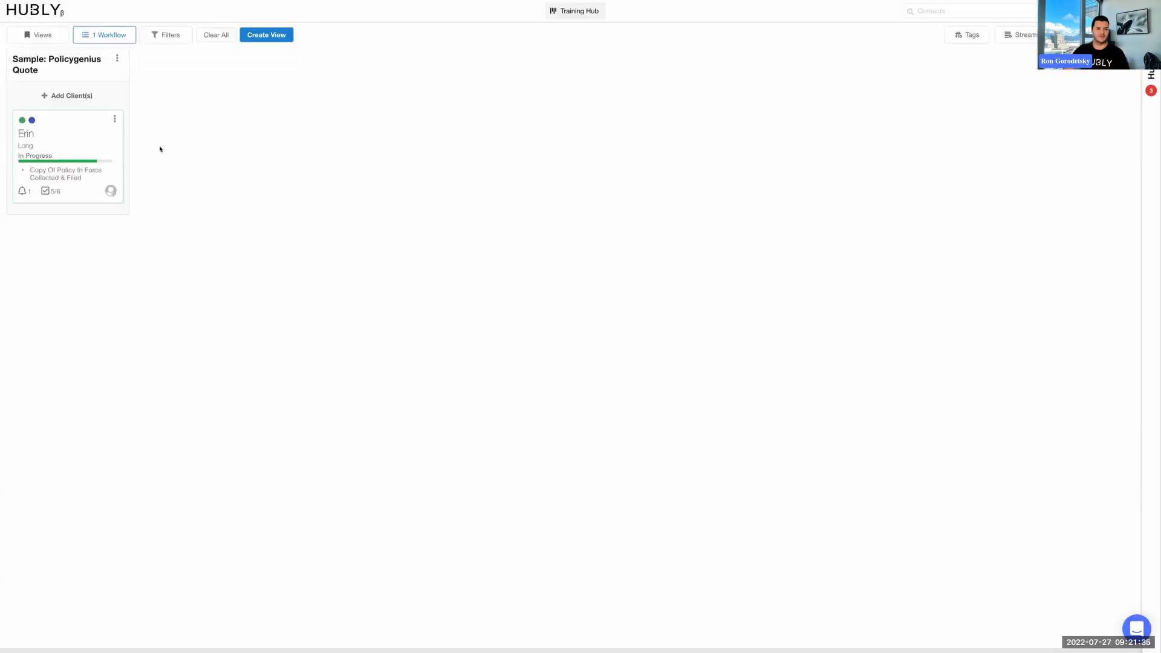
click(118, 58)
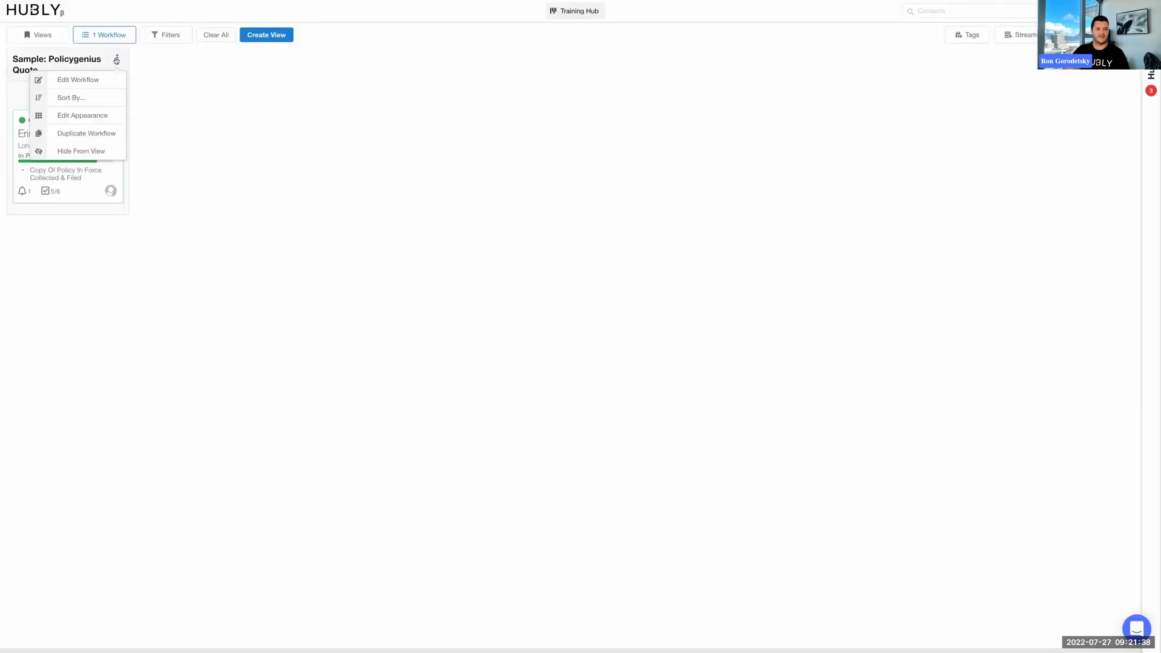
click(93, 81)
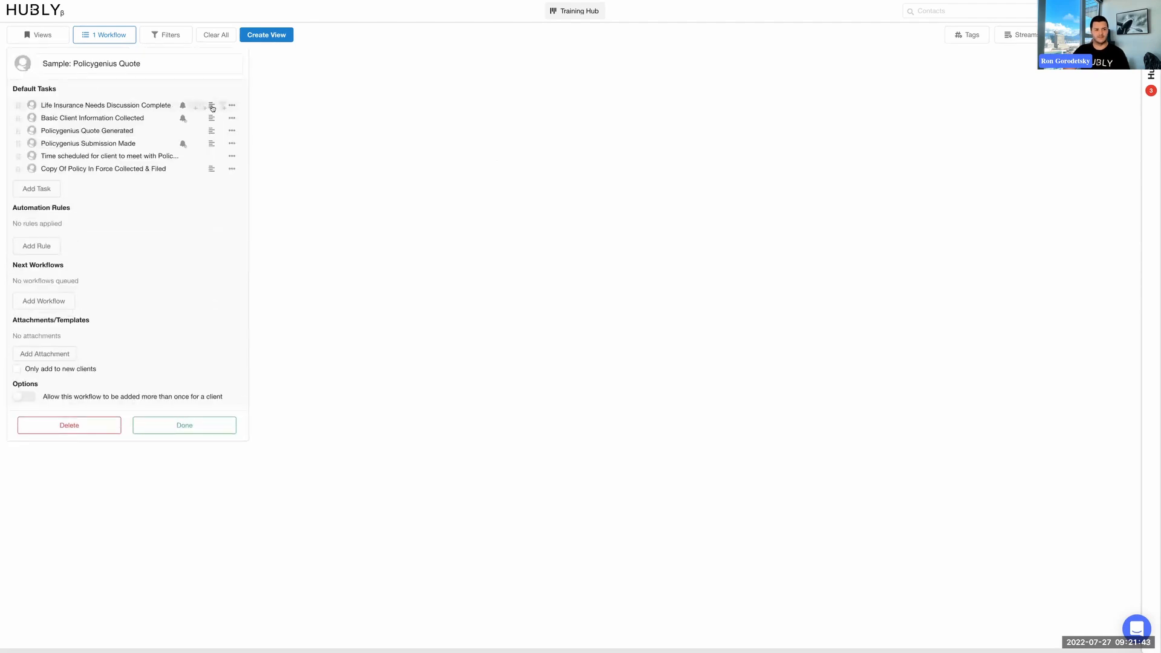
click(211, 105)
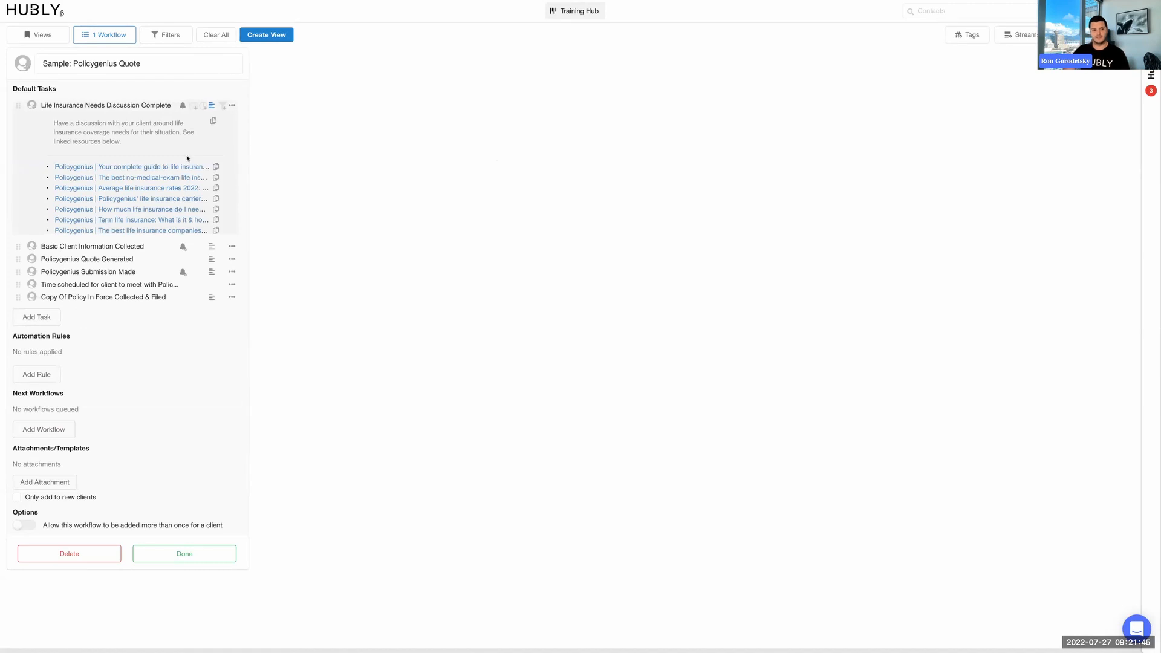
click(211, 106)
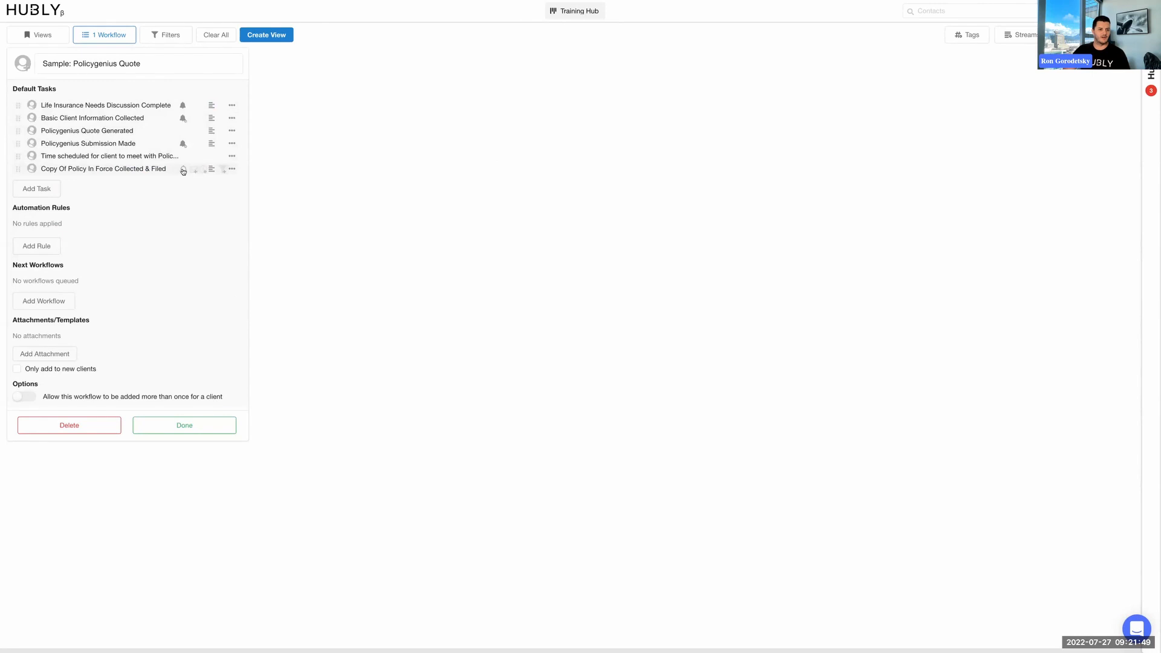
Add a default reminder to "Copy Of Policy In Force Collected & Filed" for 1 week after the preceding task is completed, at 8:00 AM, and finish editing.
click(184, 169)
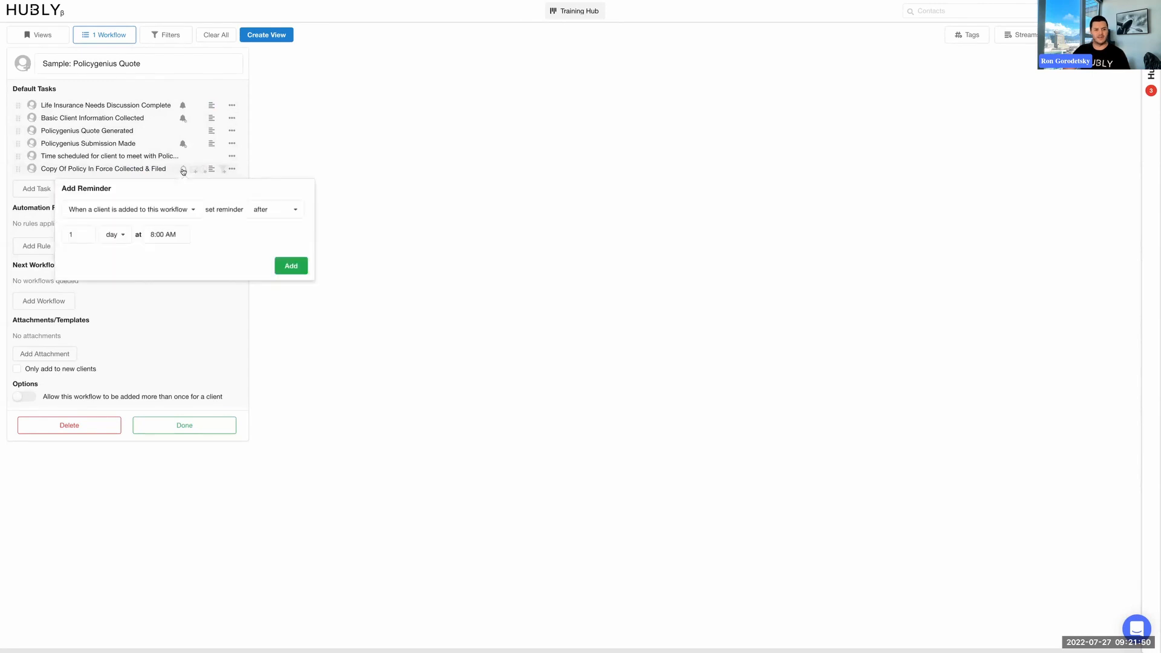
click(175, 210)
click(162, 249)
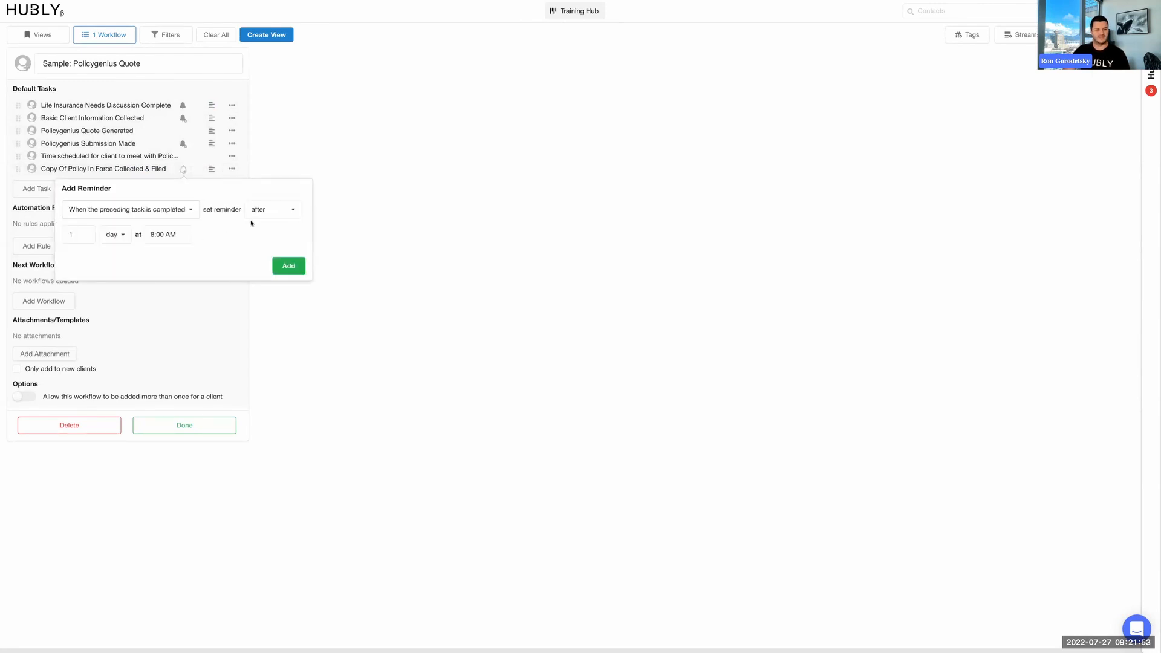
click(124, 231)
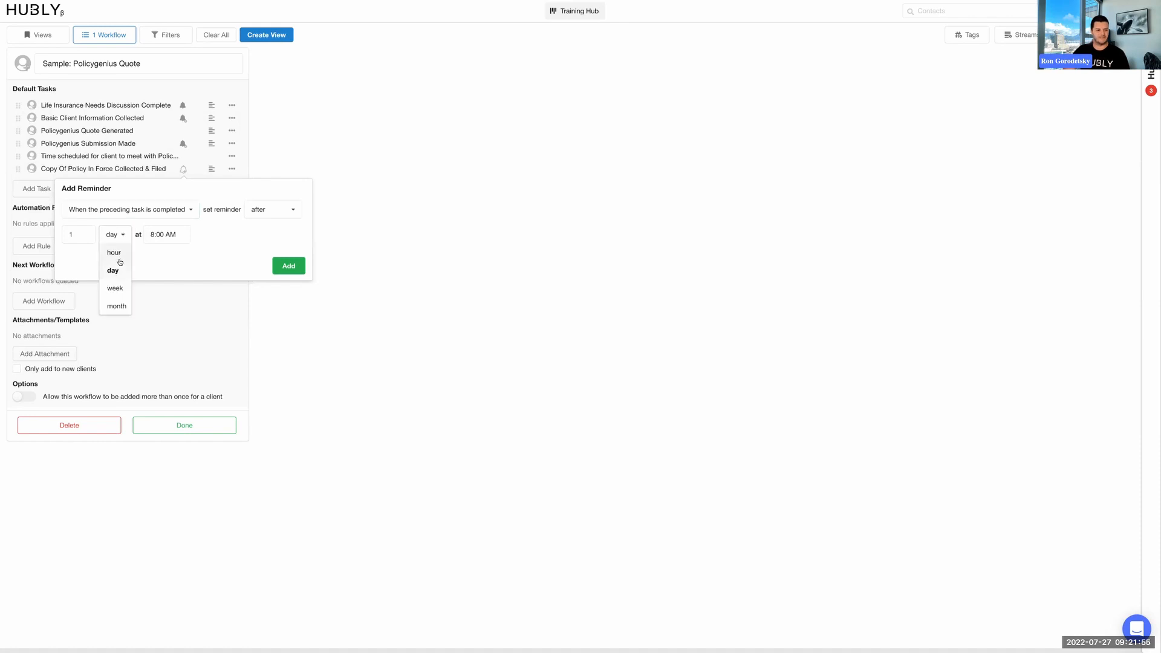
click(115, 286)
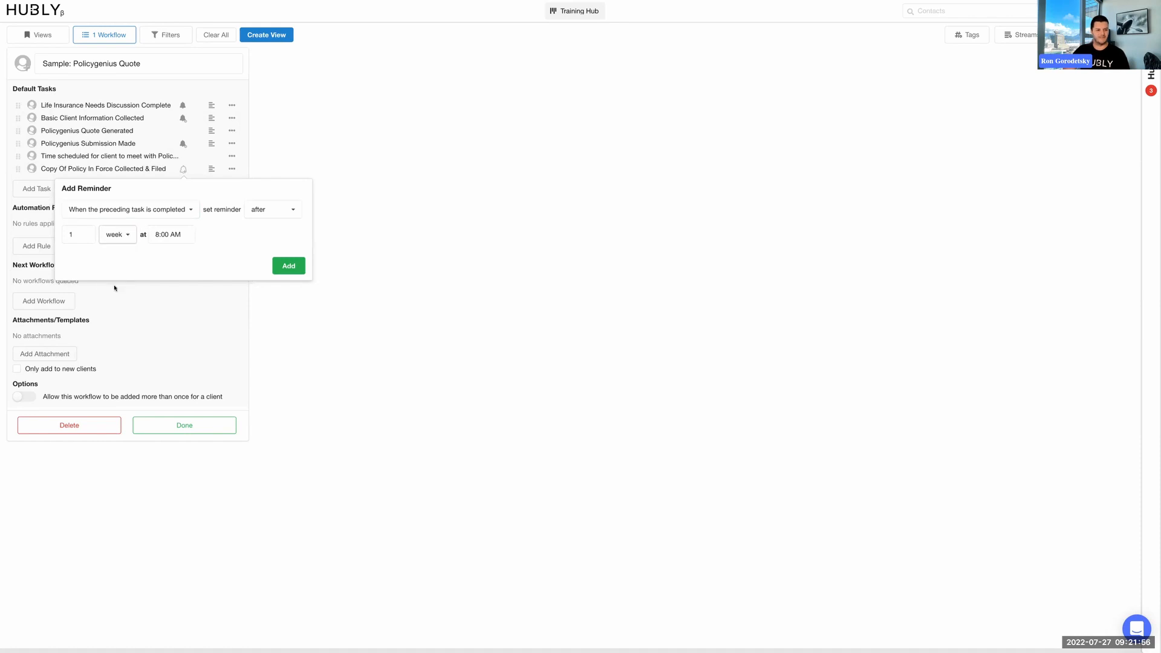
click(286, 266)
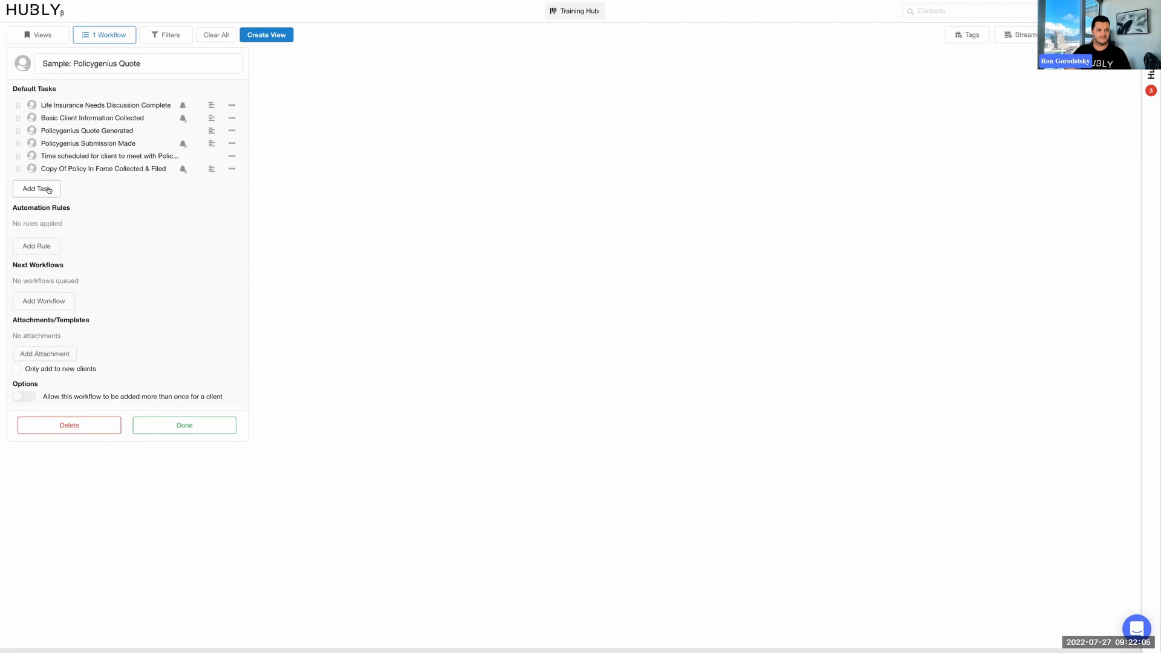
click(171, 427)
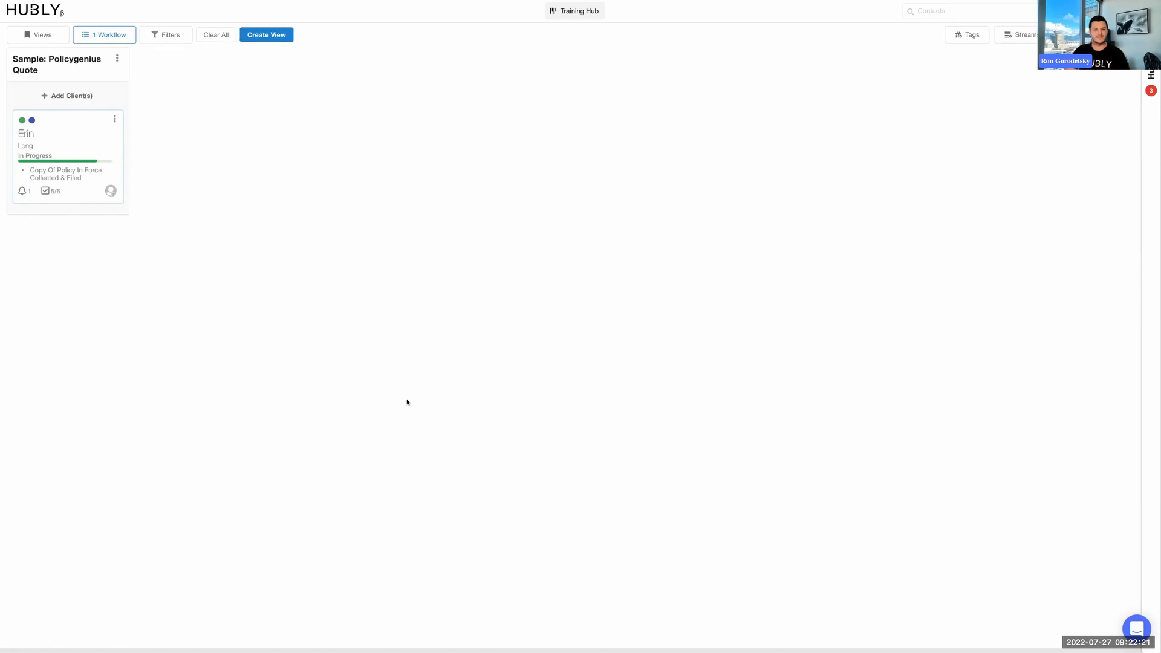
key(ctrl+Tab)
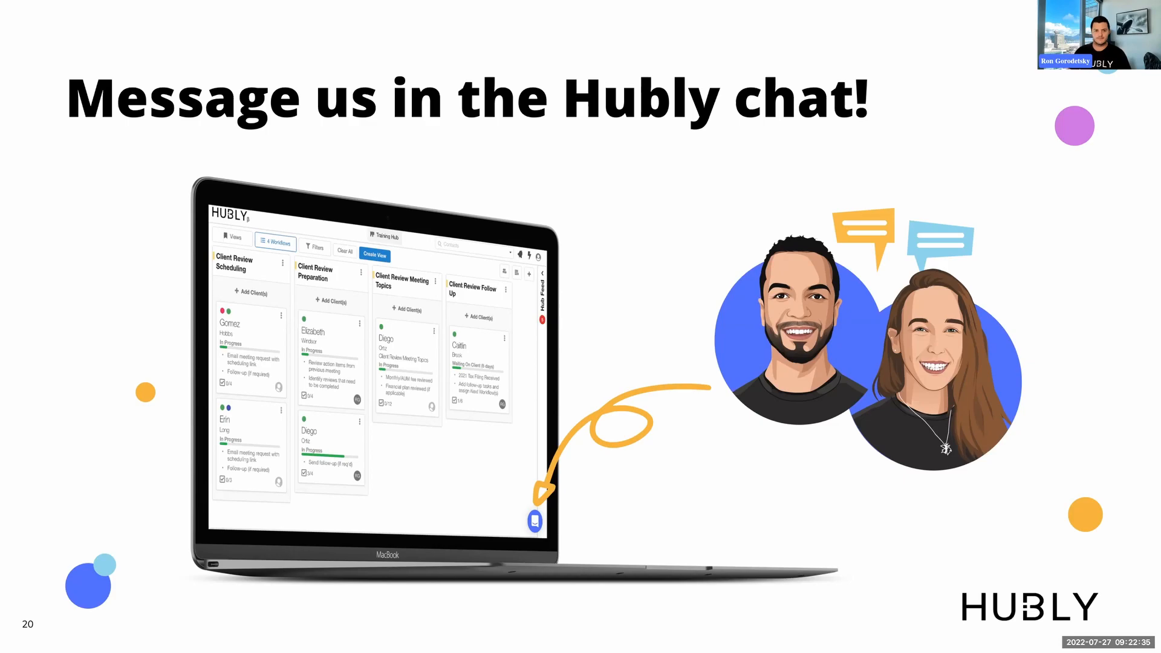
key(Right)
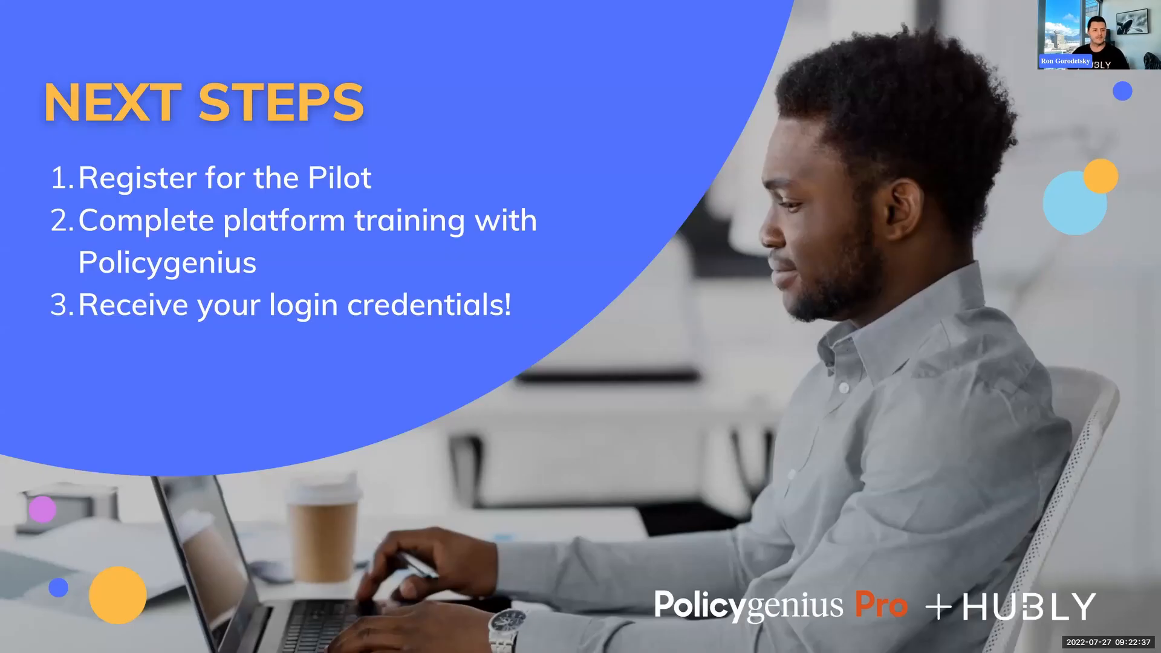